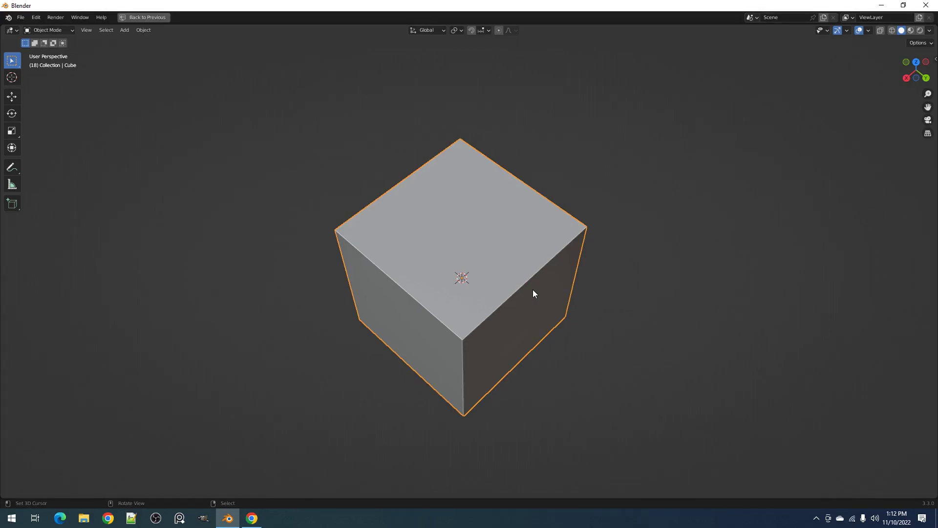
# - Enter Edit Mode on the cube and project a grid onto its top face with Grid Project
pyautogui.press('Tab')
pyautogui.moveTo(484, 250); pyautogui.dragTo(486, 238, button='middle')
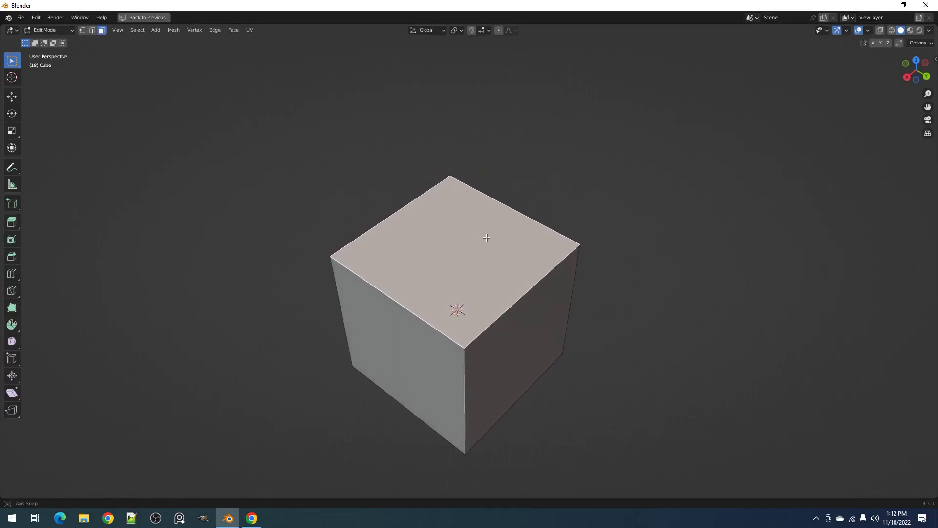
pyautogui.hotkey('alt', 'c')
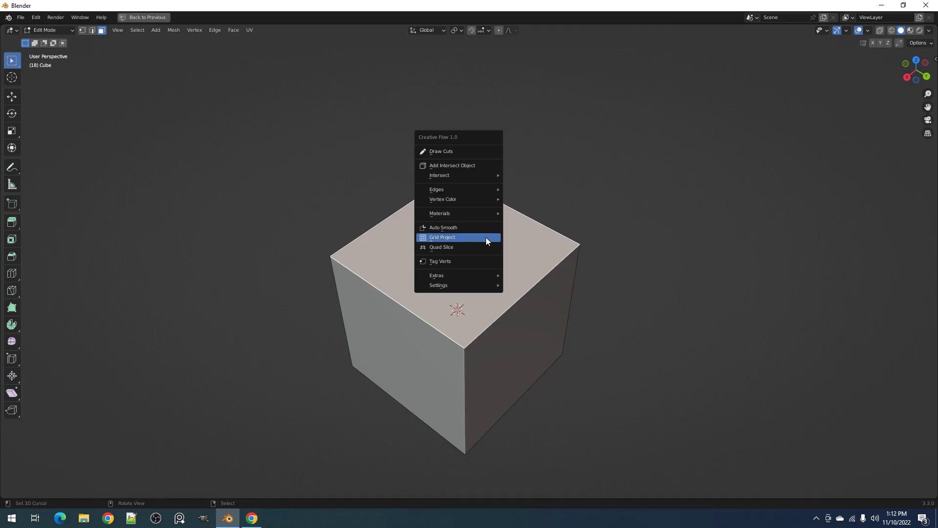
pyautogui.click(486, 236)
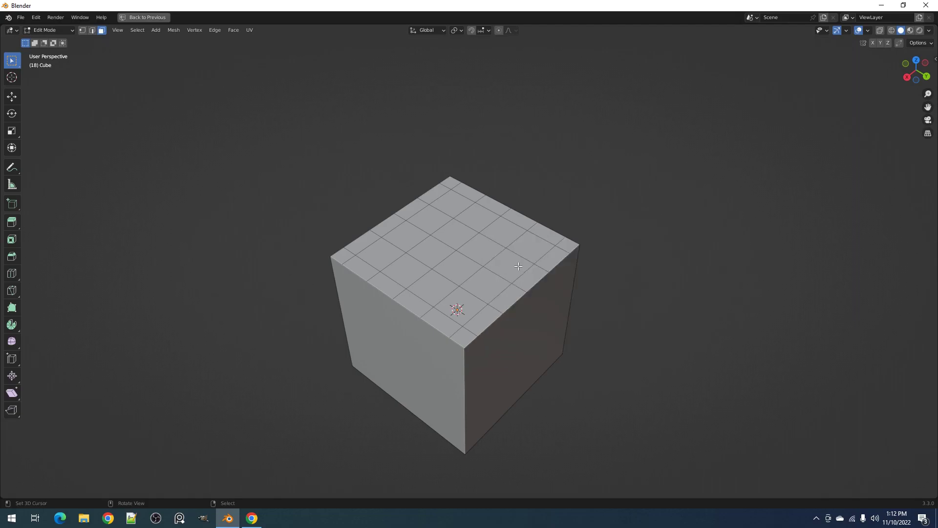
pyautogui.moveTo(518, 266)
pyautogui.mouseDown(button='middle')
pyautogui.moveTo(514, 286)
pyautogui.moveTo(517, 275)
pyautogui.mouseUp(button='middle')
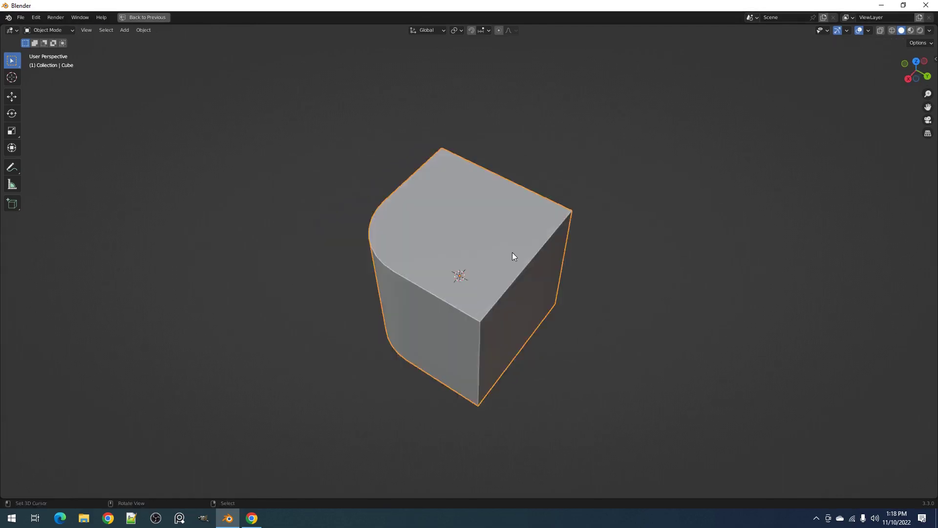
# - Run Grid Project on the top face of the round-cornered cube and increase the grid size
pyautogui.moveTo(507, 271); pyautogui.dragTo(473, 210, button='middle')
pyautogui.press('Tab')
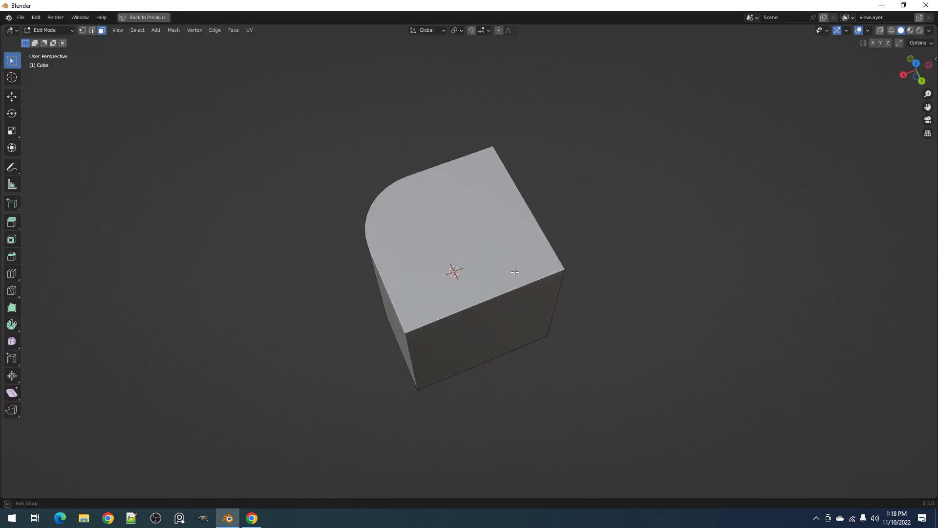
pyautogui.click(473, 210)
pyautogui.rightClick(473, 210)
pyautogui.click(464, 320)
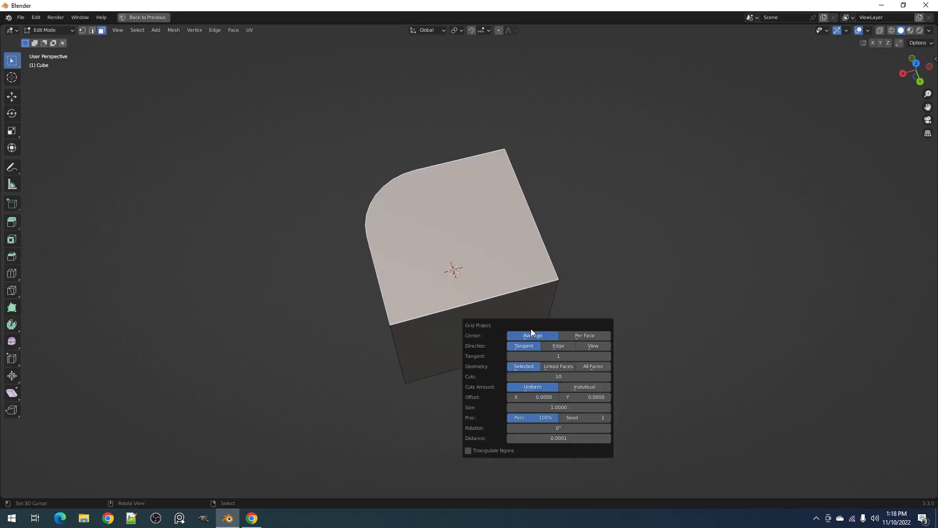
pyautogui.moveTo(558, 407); pyautogui.dragTo(593, 407)
# - Select the row of grid faces along the straight edge opposite the rounded corner and extrude it inward about 0.07 m
pyautogui.click(494, 166)
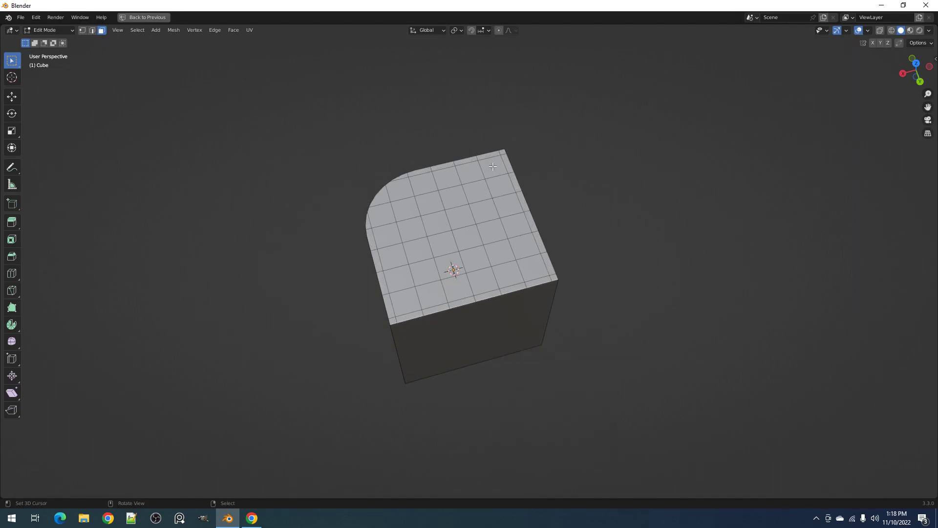
pyautogui.keyDown('ctrl'); pyautogui.rightClick(537, 264); pyautogui.keyUp('ctrl')
pyautogui.press('e')
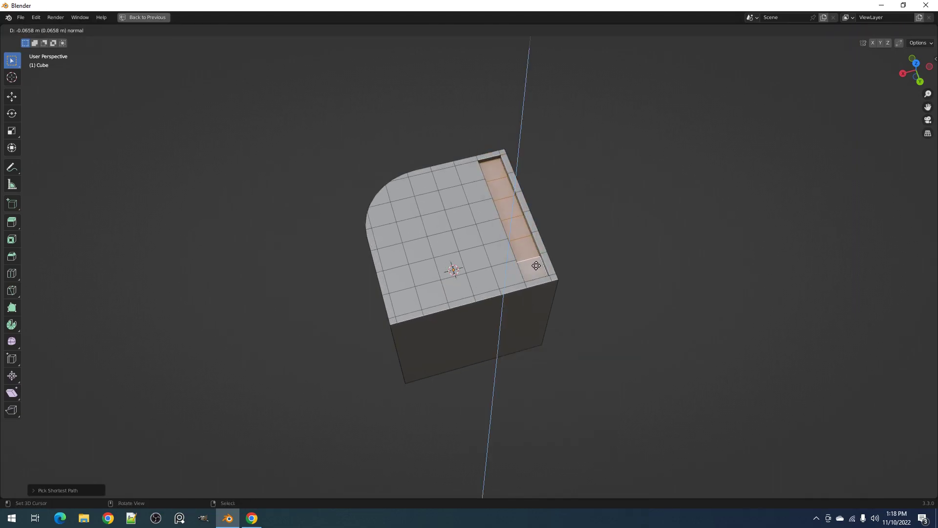
pyautogui.click(536, 266)
pyautogui.press('Tab')
pyautogui.scroll(-1, 554, 250)
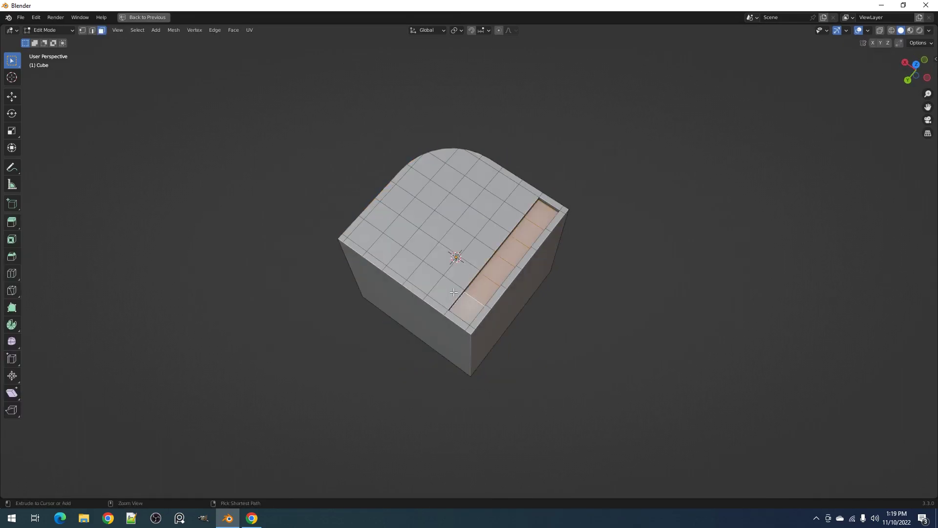
# - Select two narrow grid faces along the adjacent top edge and extrude them upward into a small bar
pyautogui.hotkey('ctrl', 'r')
pyautogui.click(449, 296)
pyautogui.click(449, 296)
pyautogui.press('3')
pyautogui.rightClick(398, 270)
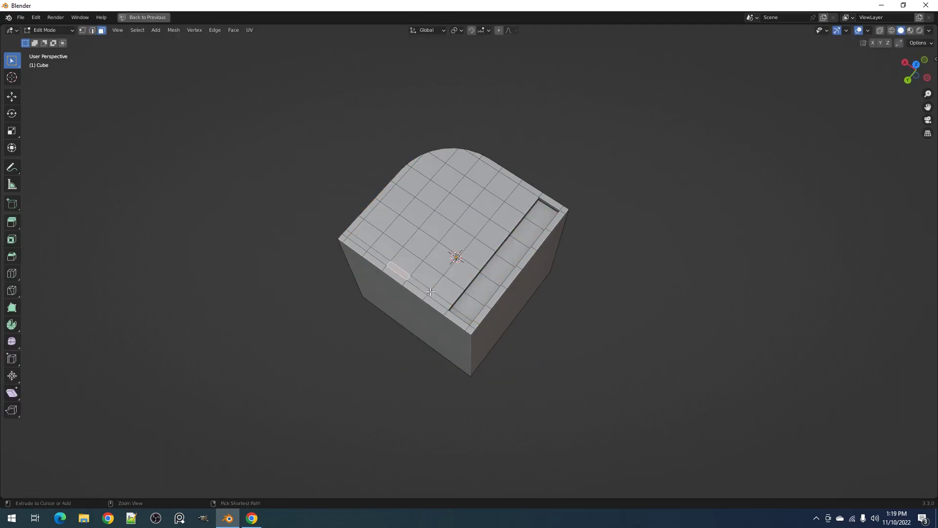
pyautogui.keyDown('ctrl'); pyautogui.rightClick(429, 292); pyautogui.keyUp('ctrl')
pyautogui.press('e')
pyautogui.click(429, 292)
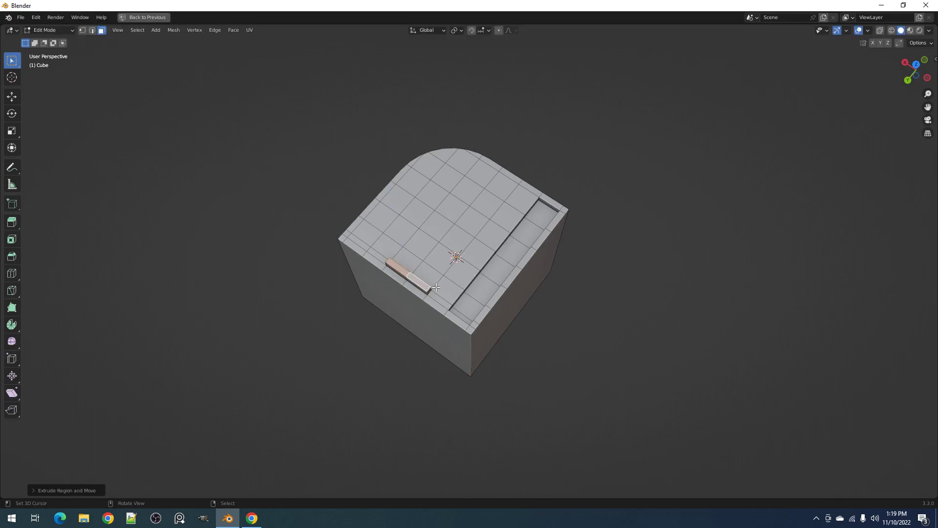
pyautogui.press('Tab')
pyautogui.moveTo(429, 292); pyautogui.dragTo(563, 232, button='middle')
pyautogui.press('Tab')
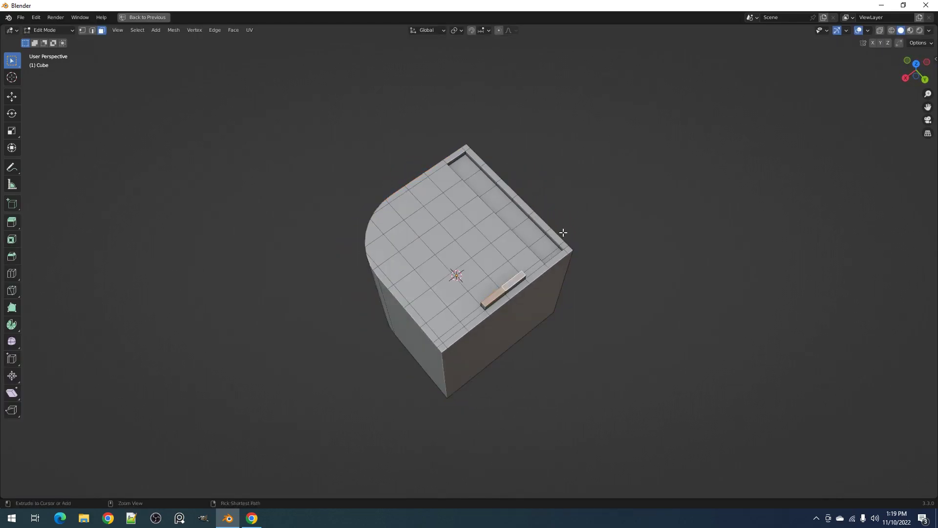
# - Undo the face extrusions on the gridded top
pyautogui.hotkey('ctrl', 'z')
pyautogui.hotkey('ctrl', 'z')
pyautogui.hotkey('ctrl', 'z')
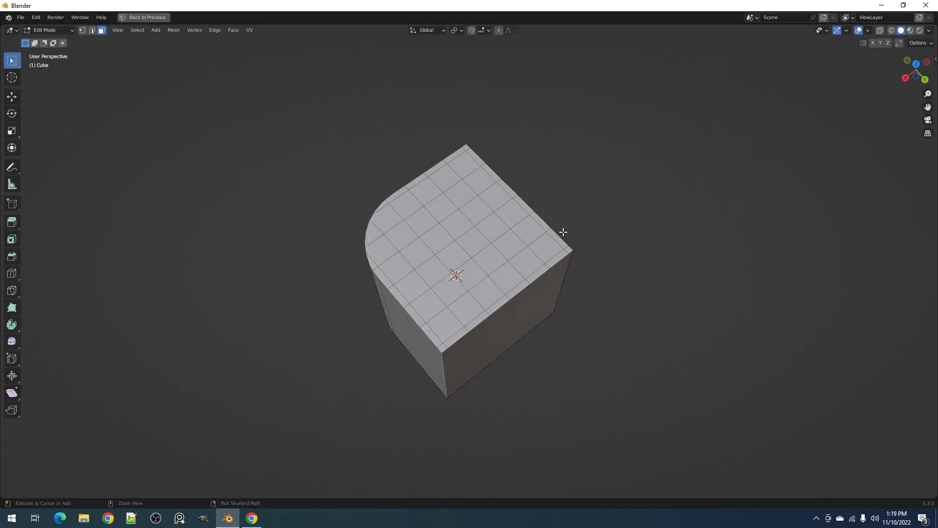
# - Return to Object Mode and run Random Loop Extrude from Random Flow on the cube, adjusting its options
pyautogui.moveTo(475, 233)
pyautogui.keyDown('shift'); pyautogui.mouseDown(button='middle')
pyautogui.moveTo(562, 194)
pyautogui.moveTo(481, 232)
pyautogui.mouseUp(button='middle'); pyautogui.keyUp('shift')
pyautogui.rightClick(482, 218)
pyautogui.press('q')
pyautogui.click(482, 219)
pyautogui.press('Tab')
pyautogui.hotkey('shift', 'q')
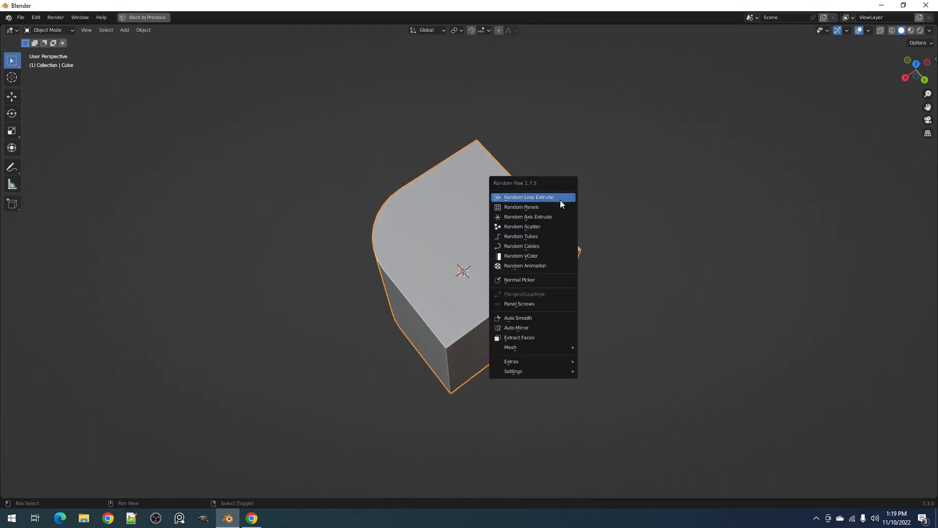
pyautogui.click(560, 202)
pyautogui.click(701, 279)
pyautogui.moveTo(654, 268); pyautogui.dragTo(629, 259)
pyautogui.click(650, 290)
pyautogui.click(702, 279)
pyautogui.click(702, 279)
pyautogui.click(687, 228)
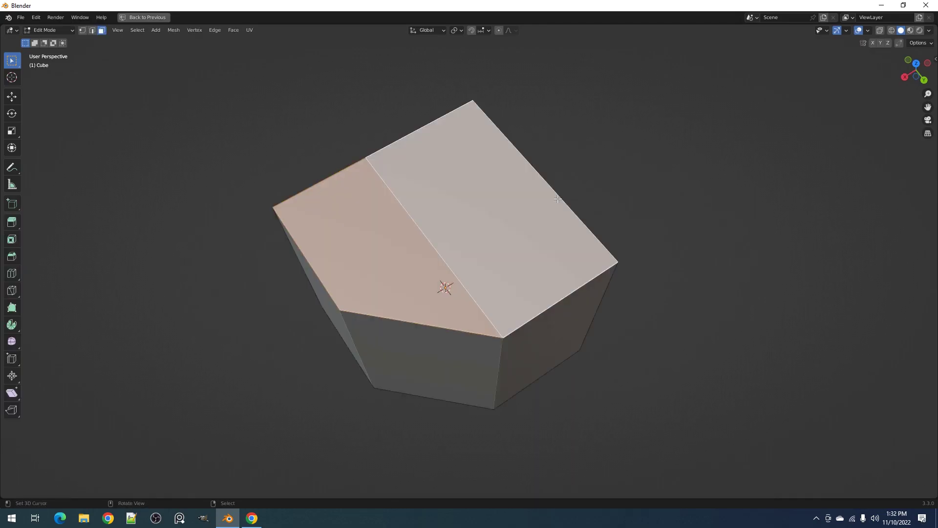
# - Project a 10-cut grid onto the two selected top faces, comparing the Per Face center with Average
pyautogui.hotkey('ctrl', 'q')
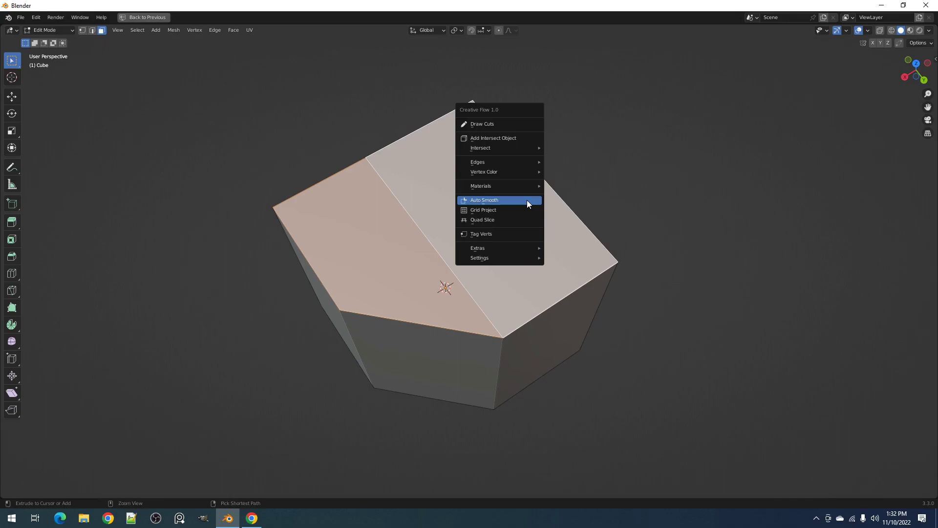
pyautogui.click(526, 208)
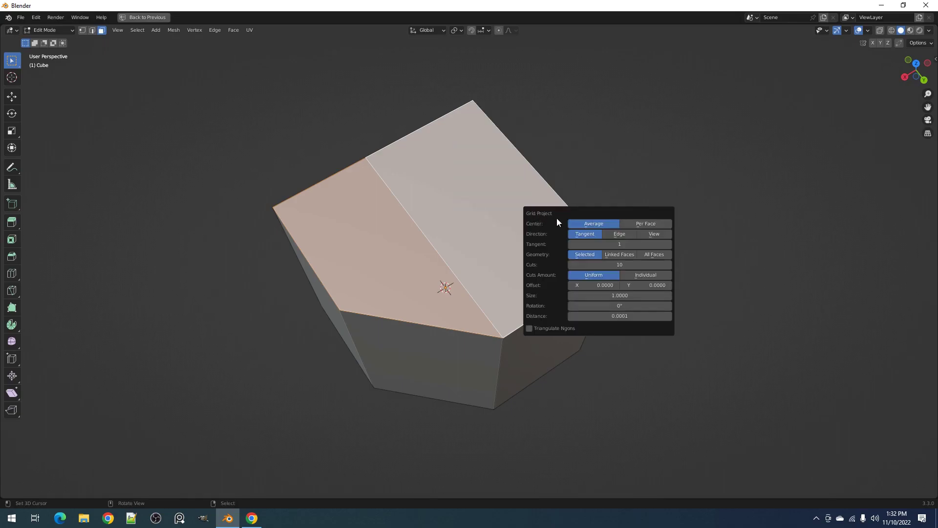
pyautogui.click(596, 224)
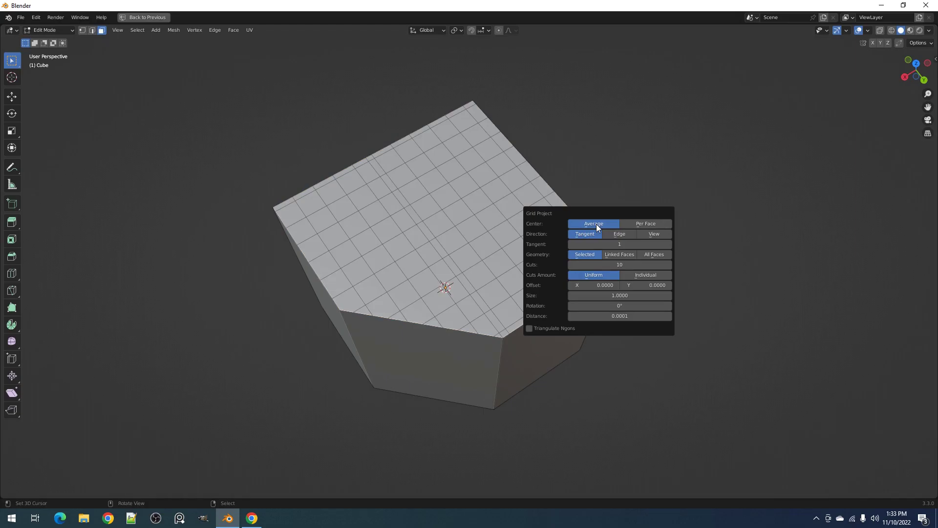
pyautogui.click(638, 223)
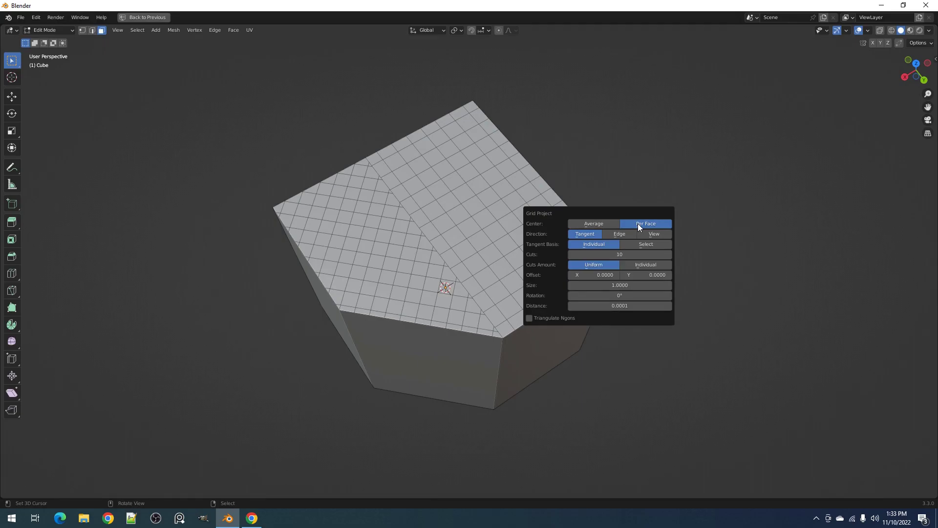
pyautogui.moveTo(640, 212); pyautogui.dragTo(663, 154)
pyautogui.click(631, 165)
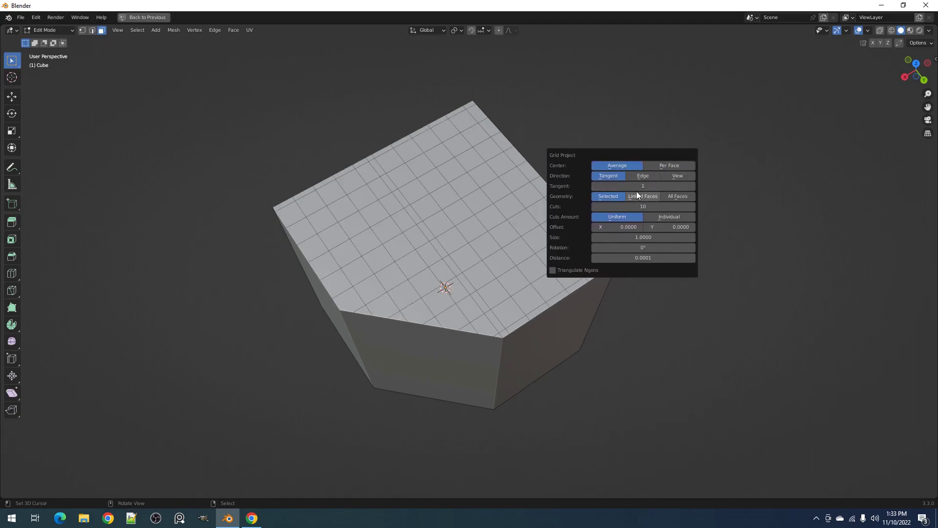
# - Try the Linked Faces geometry, and switch the grid direction to Edge and View
pyautogui.click(641, 195)
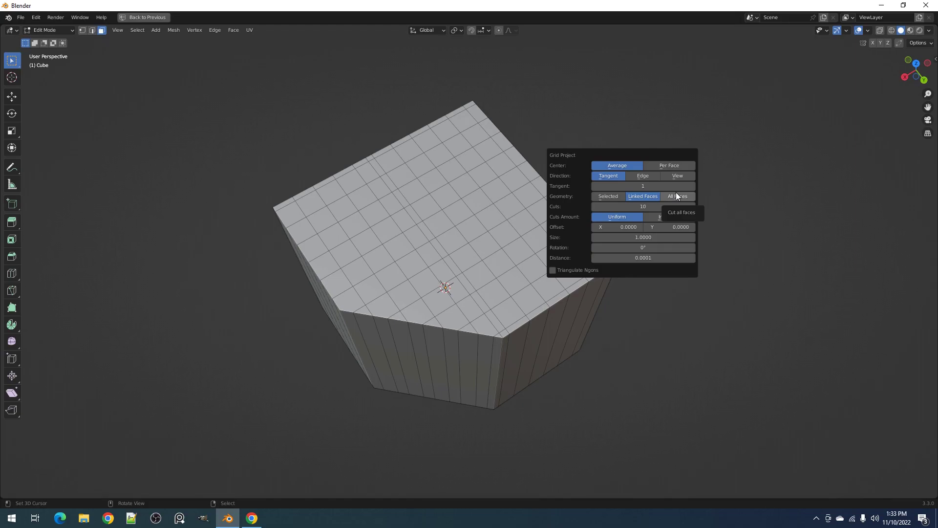
pyautogui.click(643, 176)
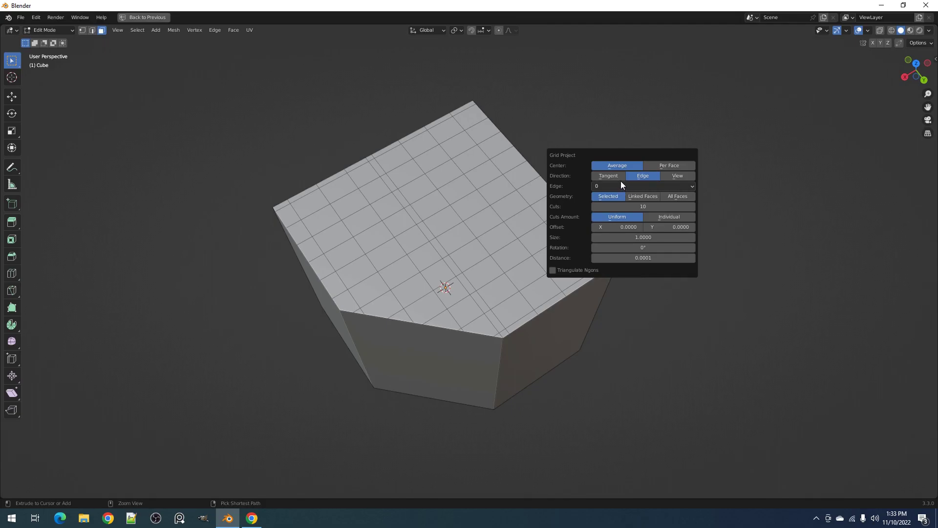
pyautogui.click(677, 175)
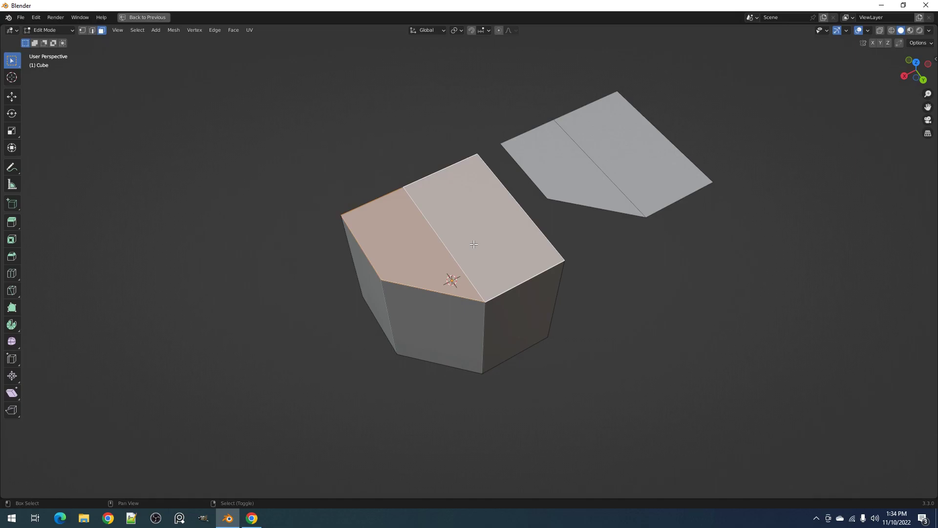
# - Project an average-centered grid from the two top faces, extending the cuts to Linked Faces and then All Faces
pyautogui.hotkey('ctrl', 'alt', 'x')
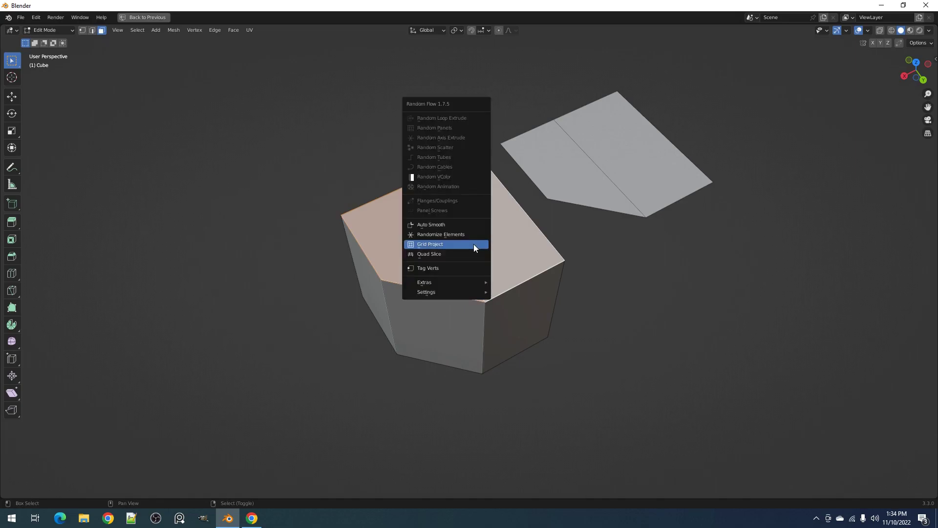
pyautogui.click(474, 244)
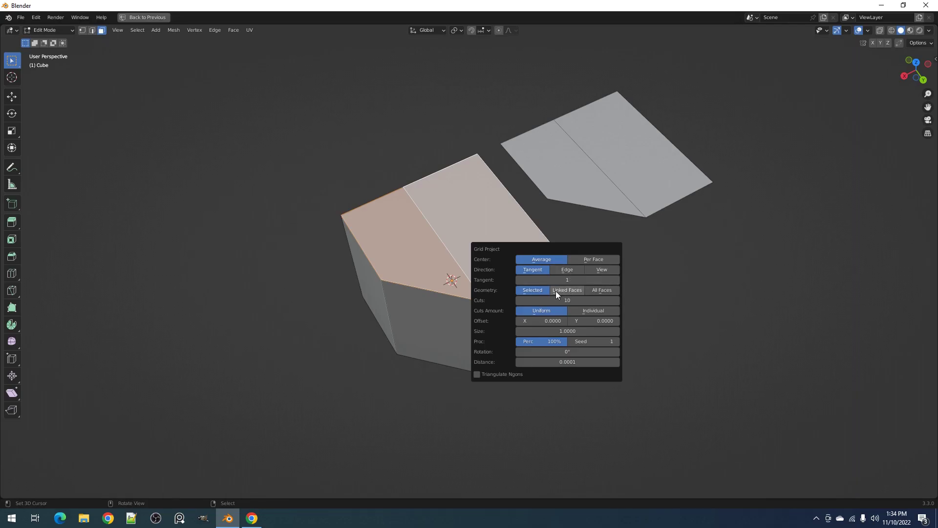
pyautogui.click(539, 289)
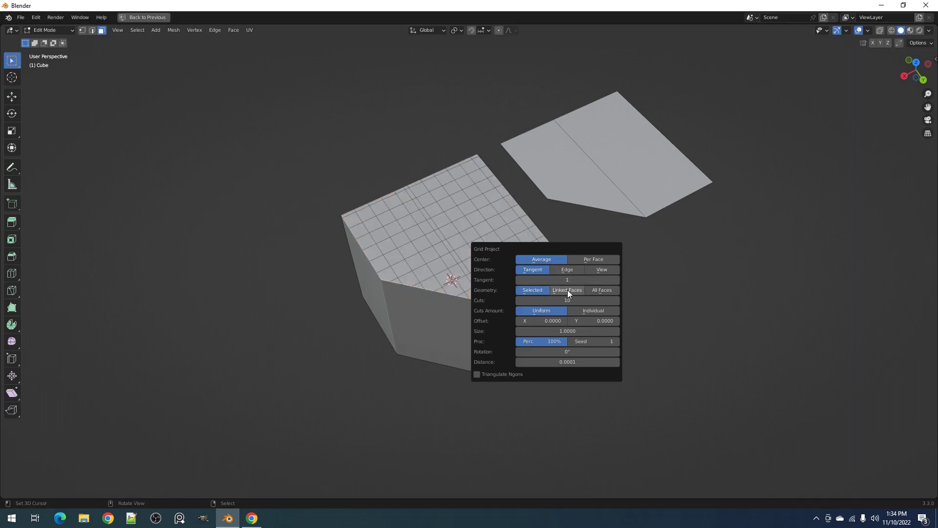
pyautogui.click(567, 289)
pyautogui.moveTo(571, 249); pyautogui.dragTo(760, 258)
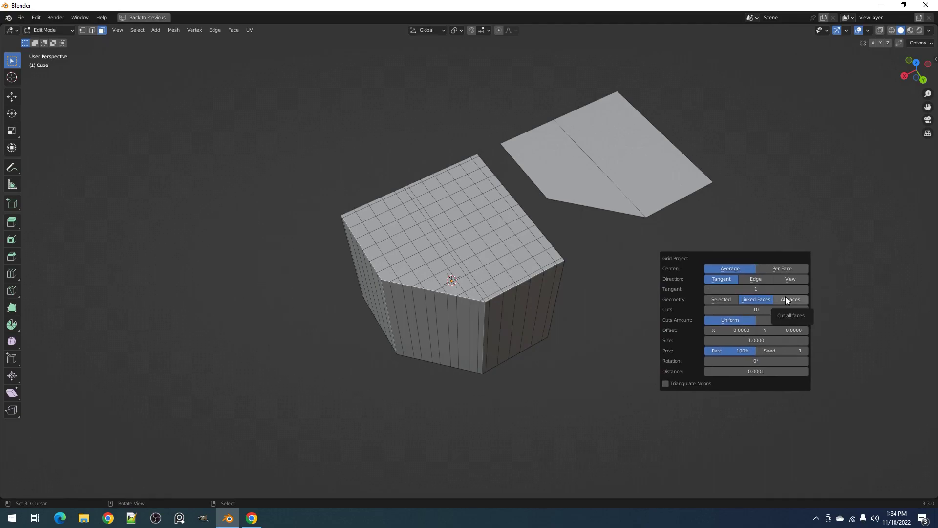
pyautogui.click(786, 300)
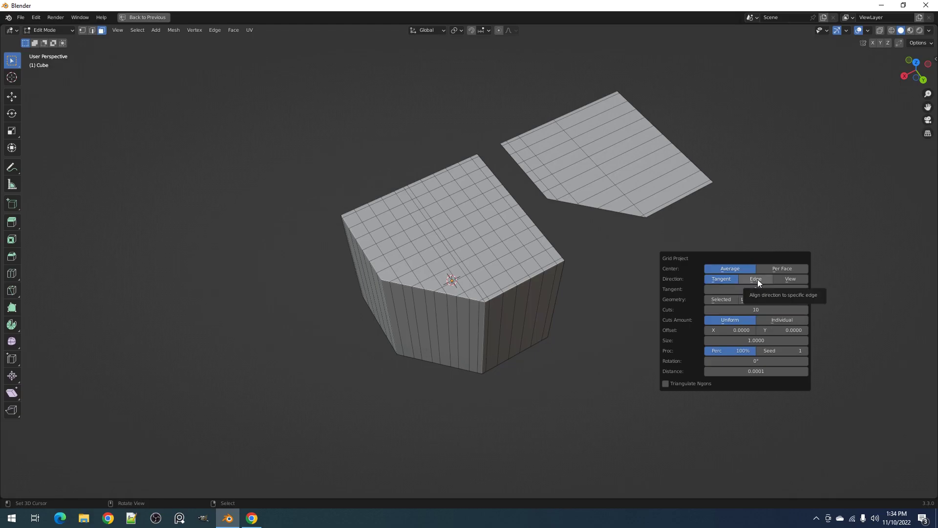
pyautogui.click(655, 276)
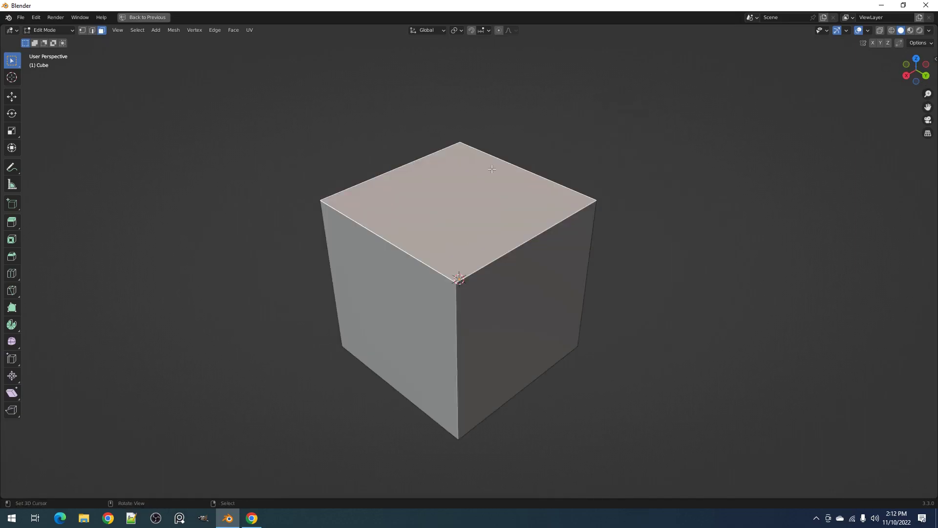
# - Project an average-centered grid with tangent direction onto the plain cube's top face
pyautogui.scroll(1, 481, 215)
pyautogui.moveTo(481, 215); pyautogui.dragTo(487, 228, button='middle')
pyautogui.press('w')
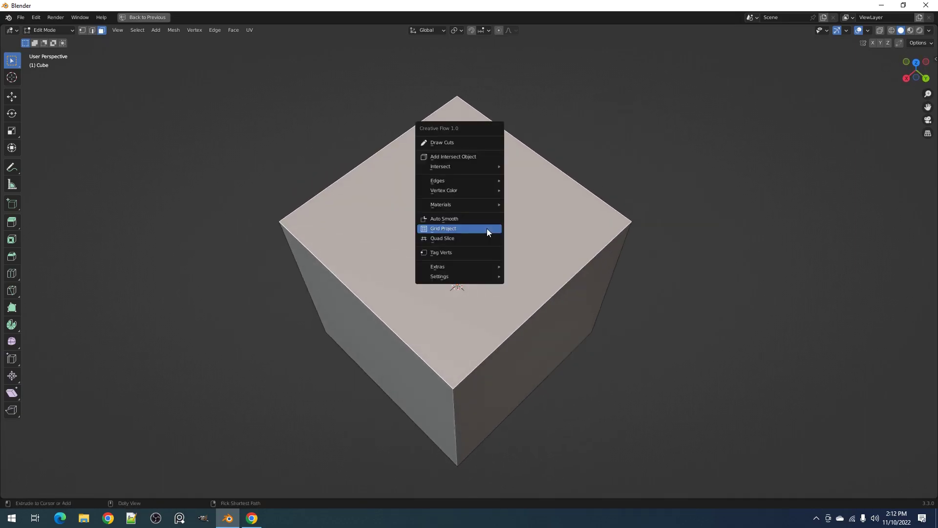
pyautogui.click(487, 227)
pyautogui.moveTo(557, 231); pyautogui.dragTo(631, 171)
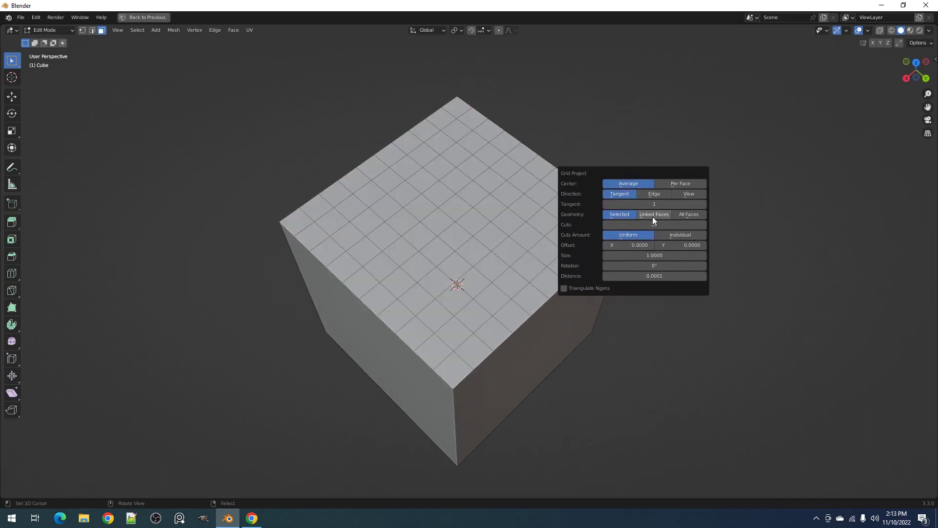
# - Adjust the grid's cuts with the amount set to Individual, and shift its X and Y offset
pyautogui.moveTo(654, 224); pyautogui.dragTo(630, 224)
pyautogui.click(668, 236)
pyautogui.moveTo(689, 225); pyautogui.dragTo(687, 225)
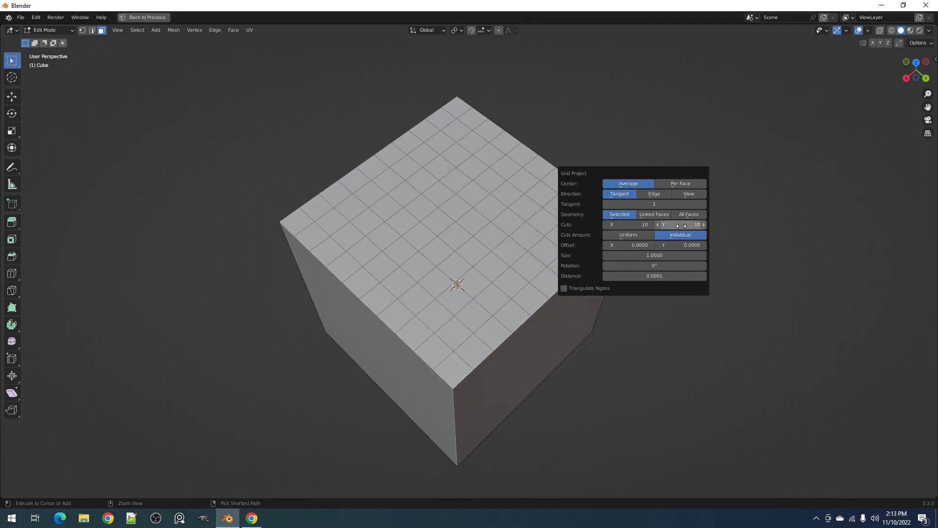
pyautogui.moveTo(630, 244); pyautogui.dragTo(616, 245)
pyautogui.moveTo(676, 243); pyautogui.dragTo(657, 255)
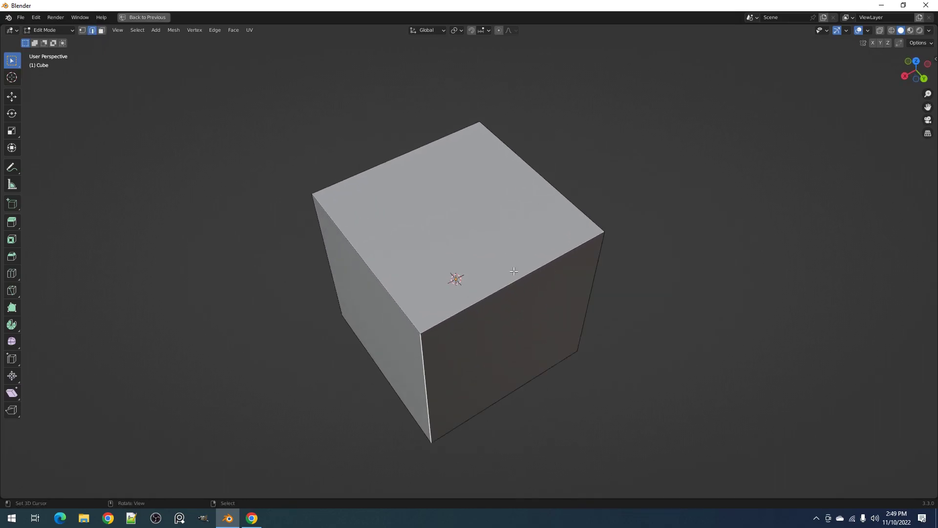
# - Bevel the cube's front vertical edge into a wide chamfer, and project a grid onto the resulting top face
pyautogui.hotkey('ctrl', 'b')
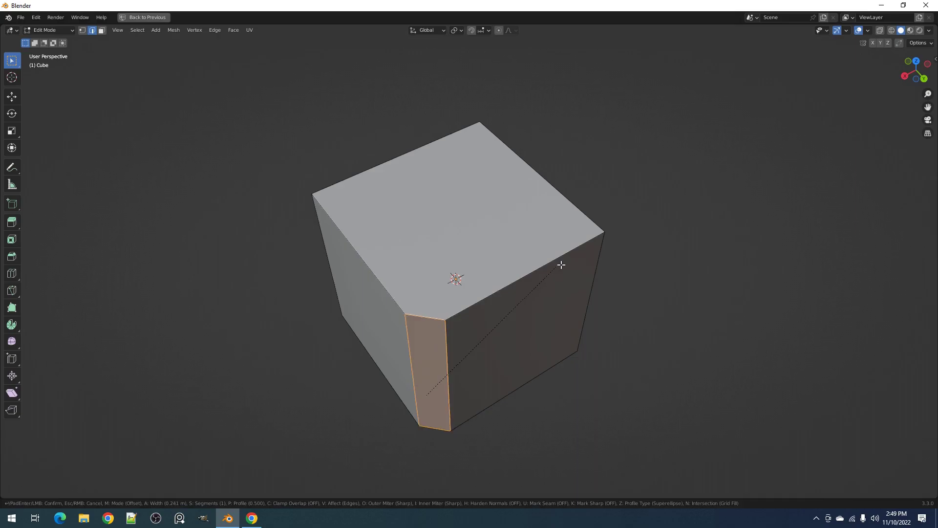
pyautogui.click(679, 201)
pyautogui.press('3')
pyautogui.rightClick(481, 206)
pyautogui.hotkey('shift', 'q')
pyautogui.click(494, 196)
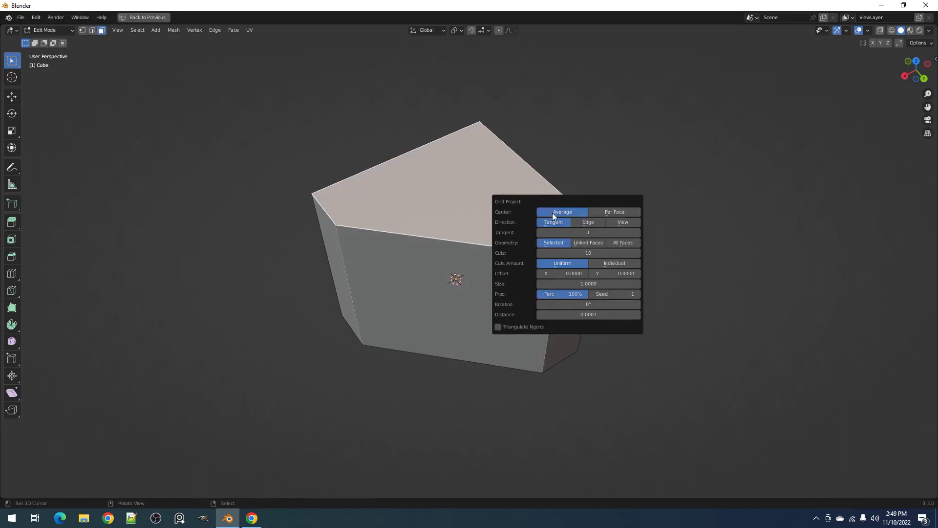
pyautogui.moveTo(552, 213); pyautogui.dragTo(446, 265, button='middle')
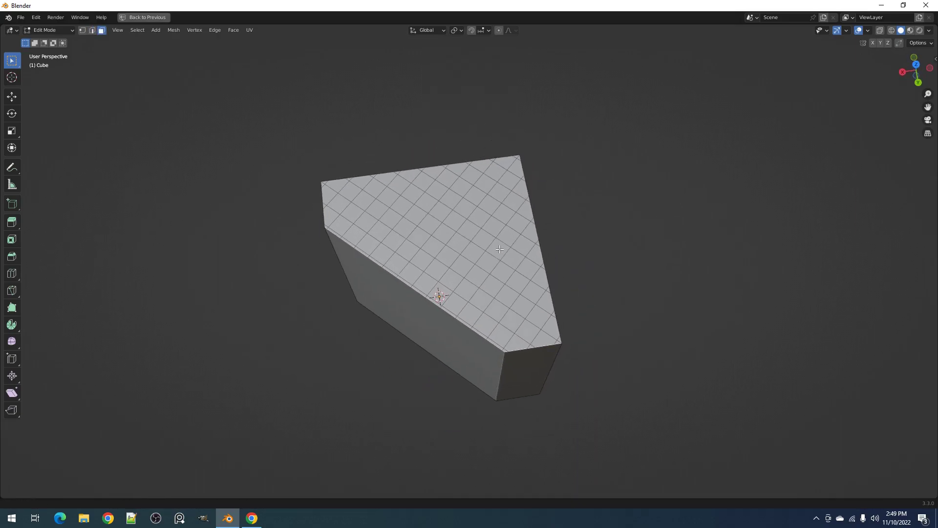
# - Set the projected grid's rotation to 45° and try its Triangulate Ngons and size options
pyautogui.press('F9')
pyautogui.moveTo(698, 385); pyautogui.dragTo(723, 384)
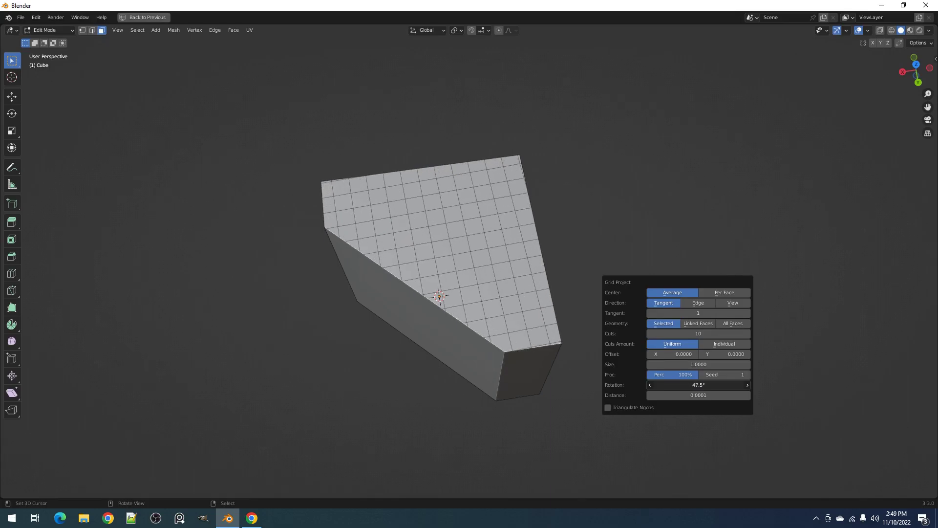
pyautogui.click(698, 385)
pyautogui.write('45')
pyautogui.press('Return')
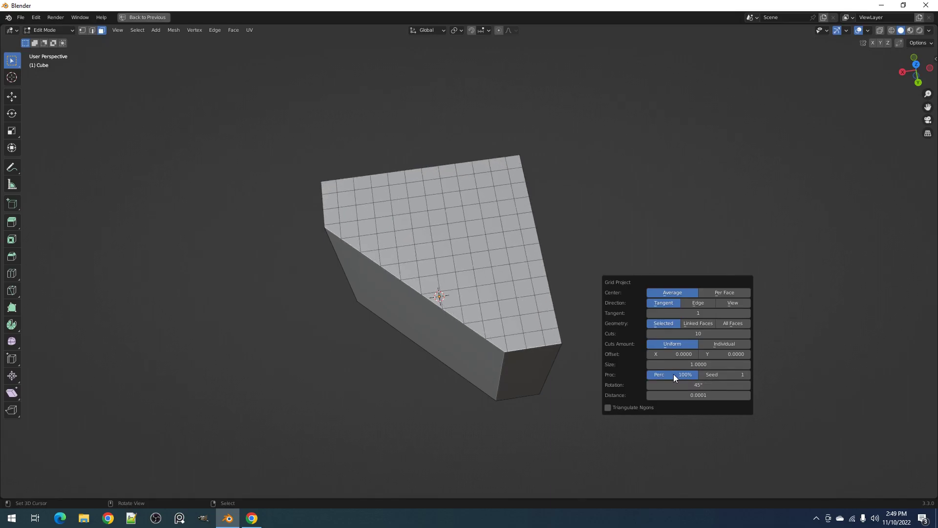
pyautogui.click(608, 407)
pyautogui.moveTo(666, 364)
pyautogui.mouseDown()
pyautogui.moveTo(713, 364)
pyautogui.moveTo(657, 364)
pyautogui.moveTo(666, 364)
pyautogui.mouseUp()
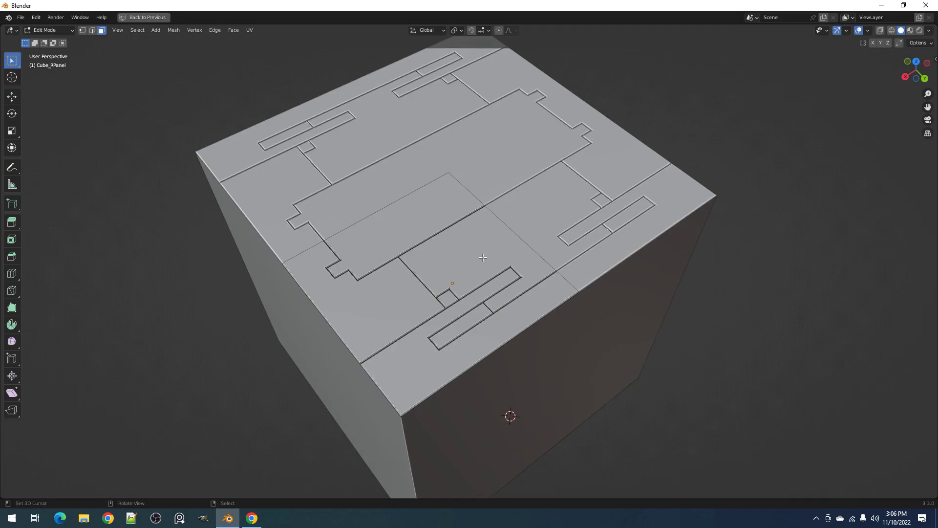
# - Project a grid onto the notched panel face beside the long slot, and raise its merge distance
pyautogui.click(494, 251)
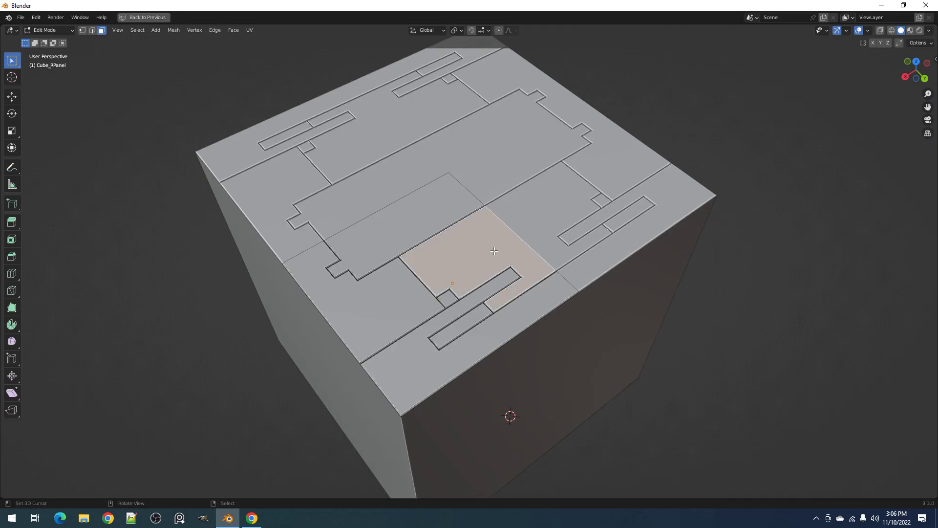
pyautogui.rightClick(495, 251)
pyautogui.click(486, 226)
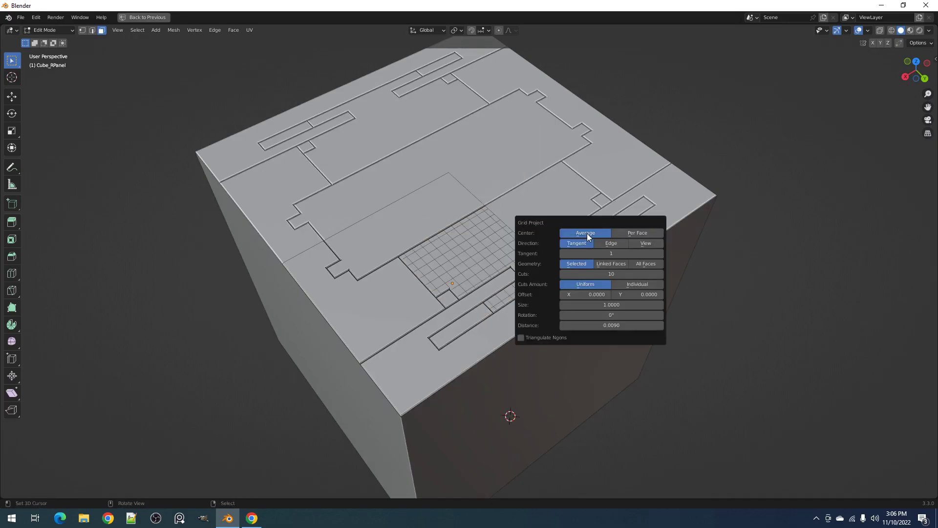
pyautogui.moveTo(552, 276); pyautogui.dragTo(539, 246, button='middle')
pyautogui.scroll(3, 540, 246)
pyautogui.press('F9')
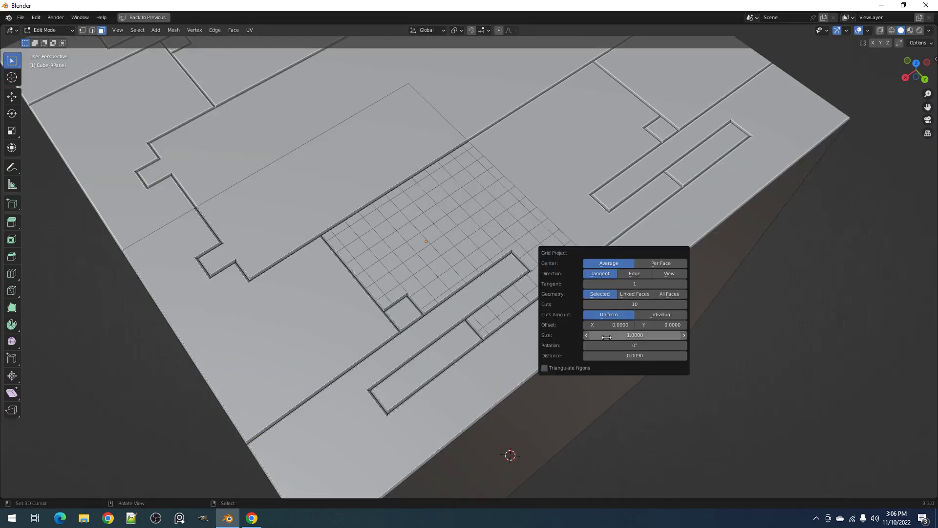
pyautogui.moveTo(606, 355); pyautogui.dragTo(635, 355)
# - Apply Quad Slice to the small grid face at the end corner of the slot, with a distance of 0.0056
pyautogui.scroll(3, 608, 269)
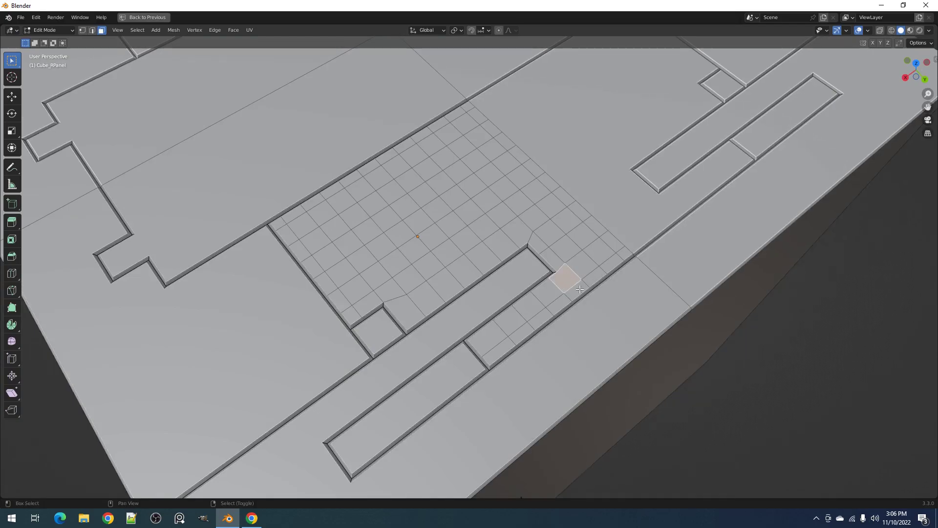
pyautogui.rightClick(569, 276)
pyautogui.click(620, 400)
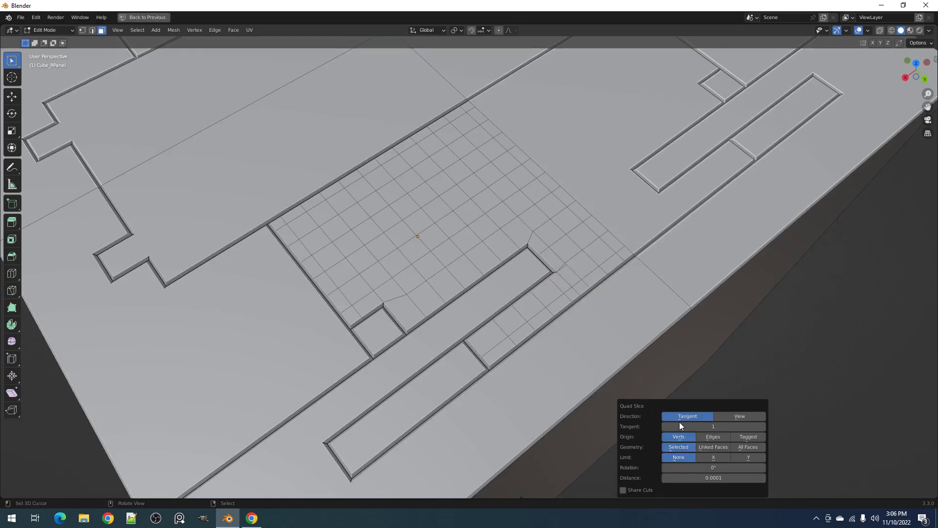
pyautogui.moveTo(704, 477); pyautogui.dragTo(696, 477)
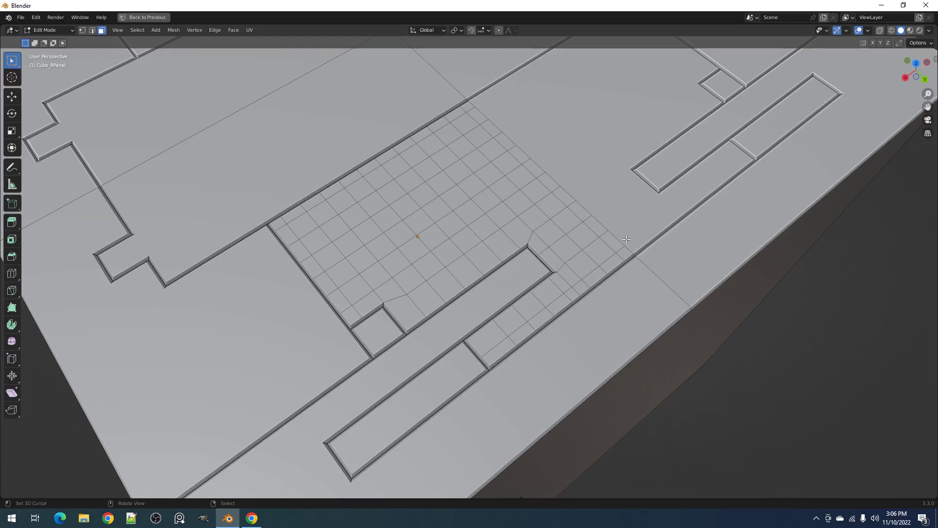
# - Quad Slice the strip of grid faces from the slot's corner to the panel's far edge, and adjust the distance
pyautogui.click(523, 233)
pyautogui.keyDown('ctrl'); pyautogui.click(420, 133); pyautogui.keyUp('ctrl')
pyautogui.hotkey('shift', 'q')
pyautogui.click(580, 168)
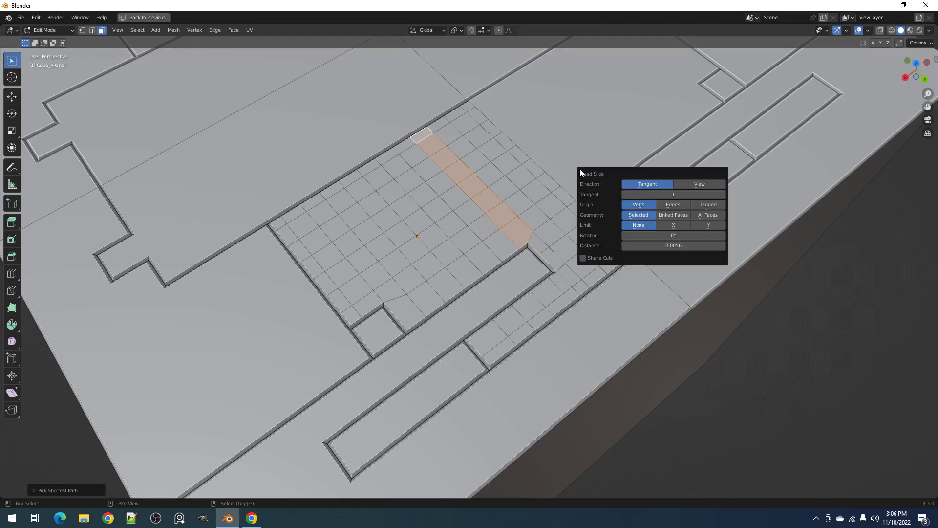
pyautogui.click(640, 183)
pyautogui.moveTo(703, 245); pyautogui.dragTo(701, 245)
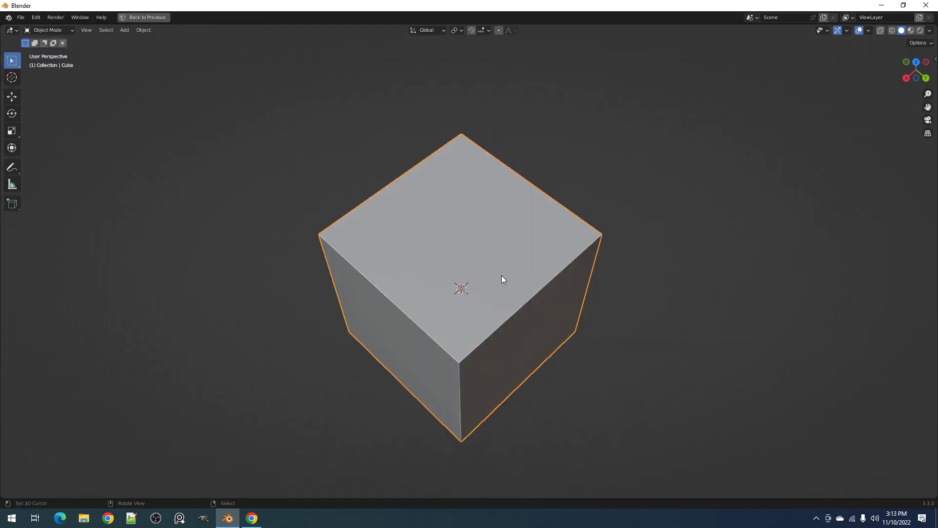
# - Project a grid with 10 uniform cuts onto the plain cube's top face
pyautogui.press('Tab')
pyautogui.scroll(1, 479, 231)
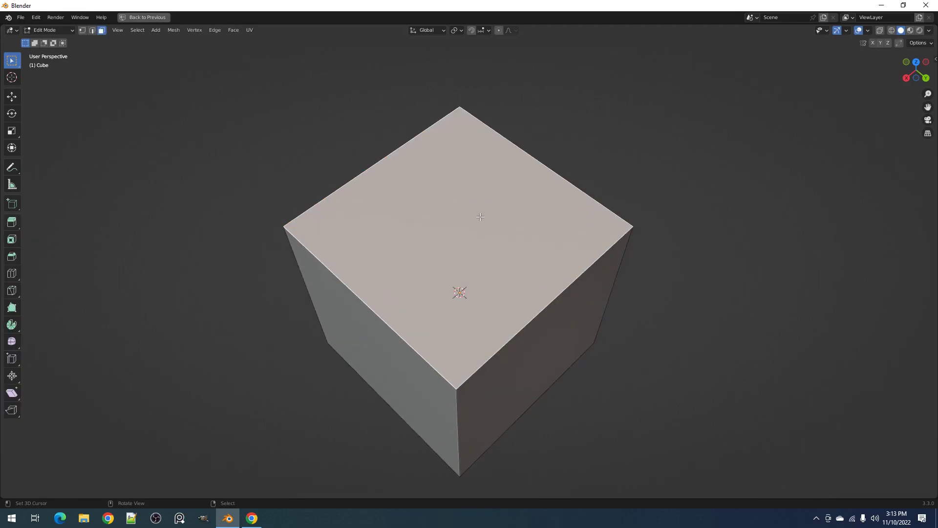
pyautogui.hotkey('shift', 'q')
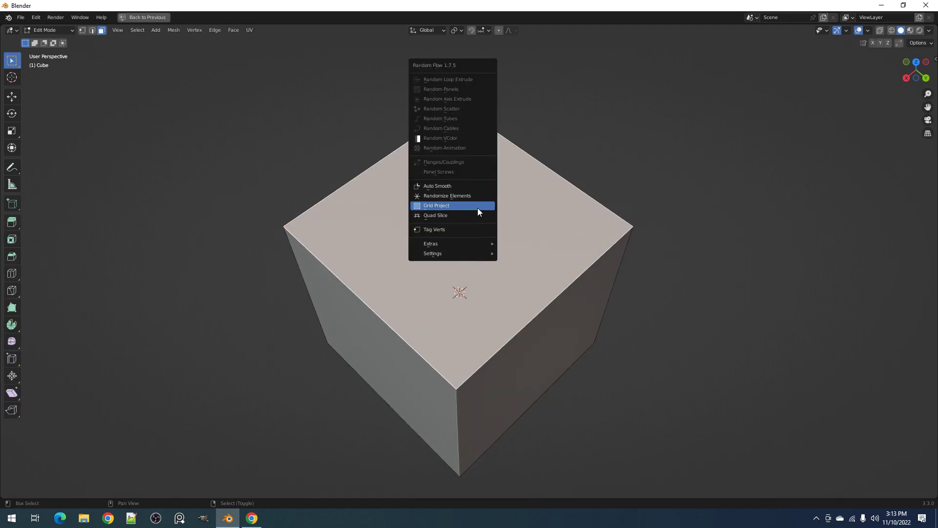
pyautogui.click(477, 206)
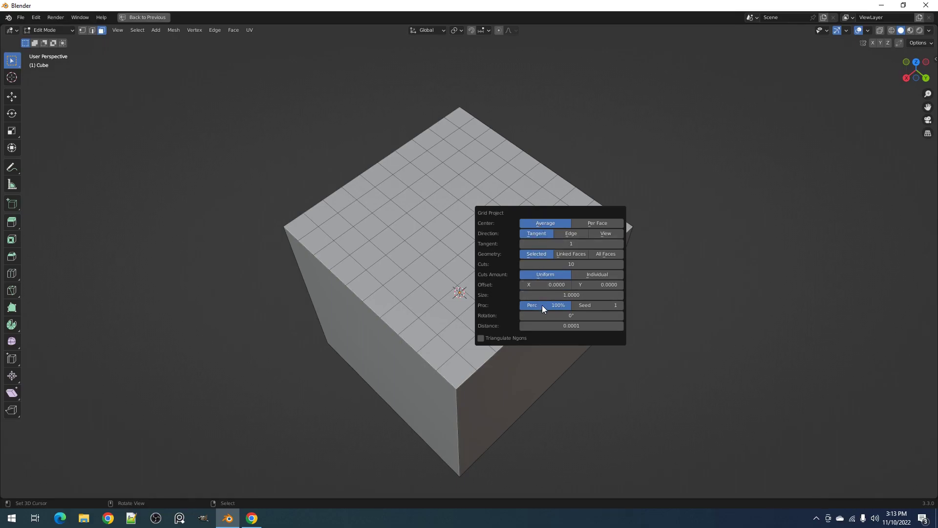
pyautogui.moveTo(575, 209); pyautogui.dragTo(664, 123)
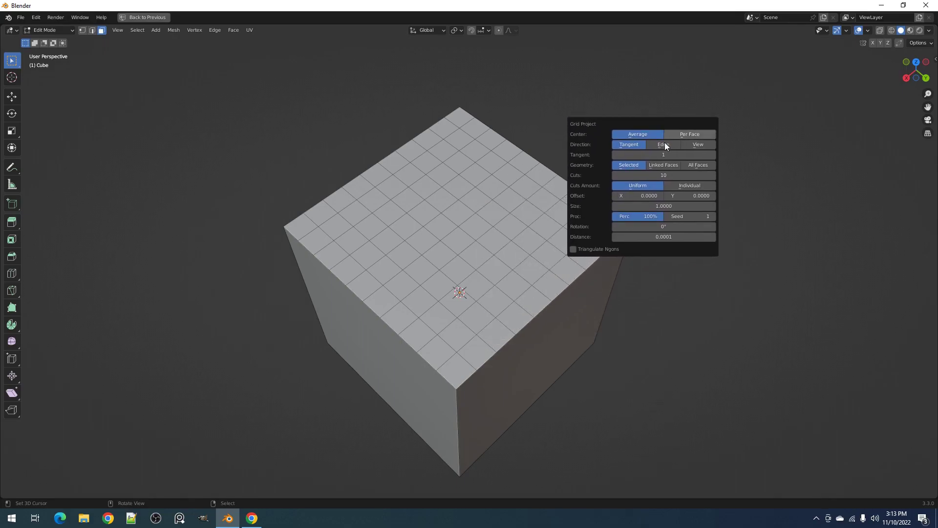
# - Set the grid's procedural percentage to 50% and vary its seed for a different set of randomly kept cuts
pyautogui.moveTo(650, 215); pyautogui.dragTo(625, 215)
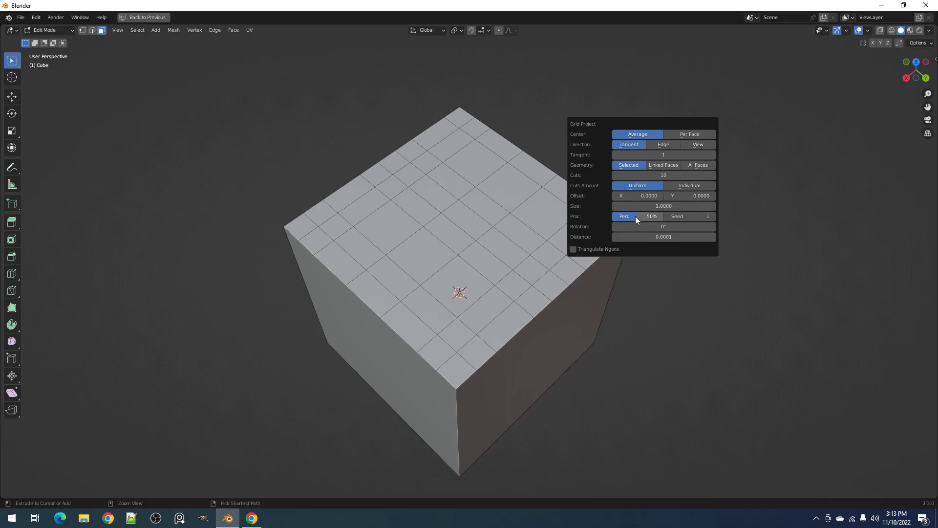
pyautogui.keyDown('ctrl'); pyautogui.scroll(2, 671, 216); pyautogui.keyUp('ctrl')
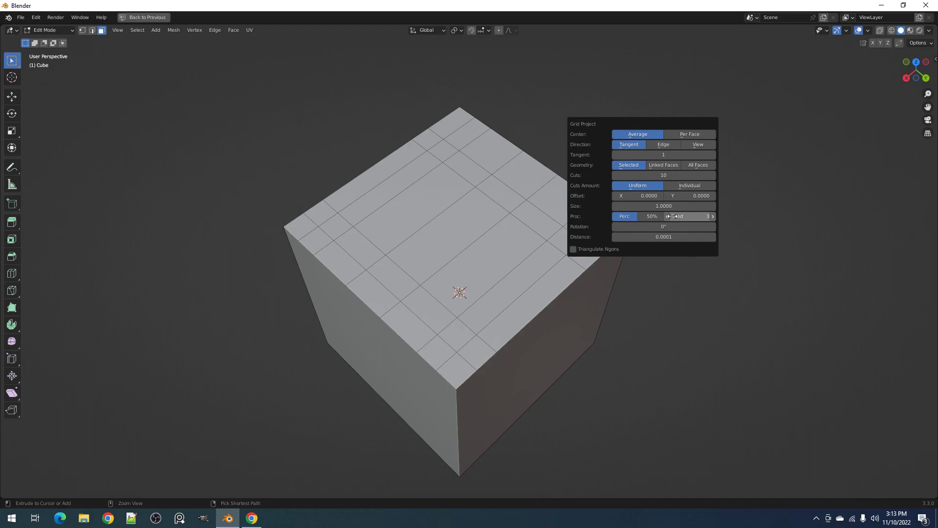
pyautogui.moveTo(673, 216); pyautogui.dragTo(673, 216)
# - Generate Random Panels on the gridded cube in Object Mode, using 4 subdivision cuts and the Radial solver
pyautogui.click(501, 229)
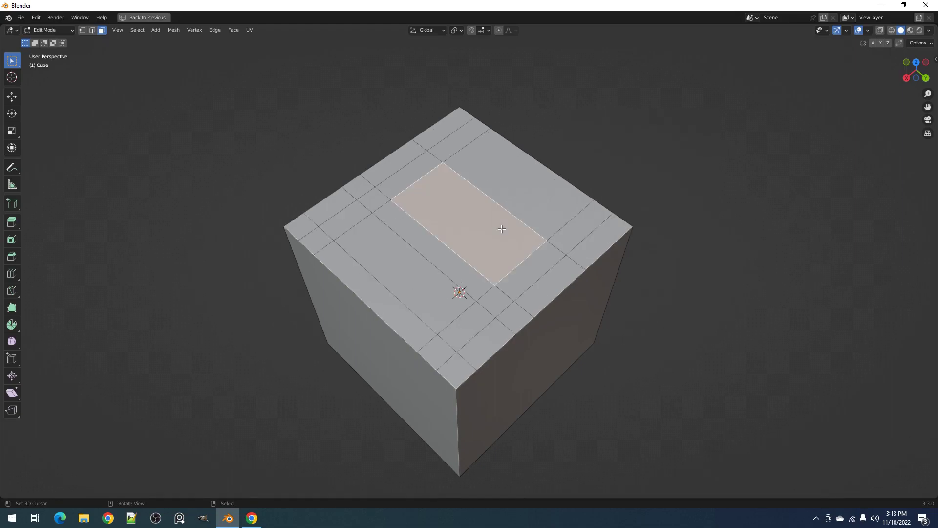
pyautogui.press('q')
pyautogui.click(501, 229)
pyautogui.press('Tab')
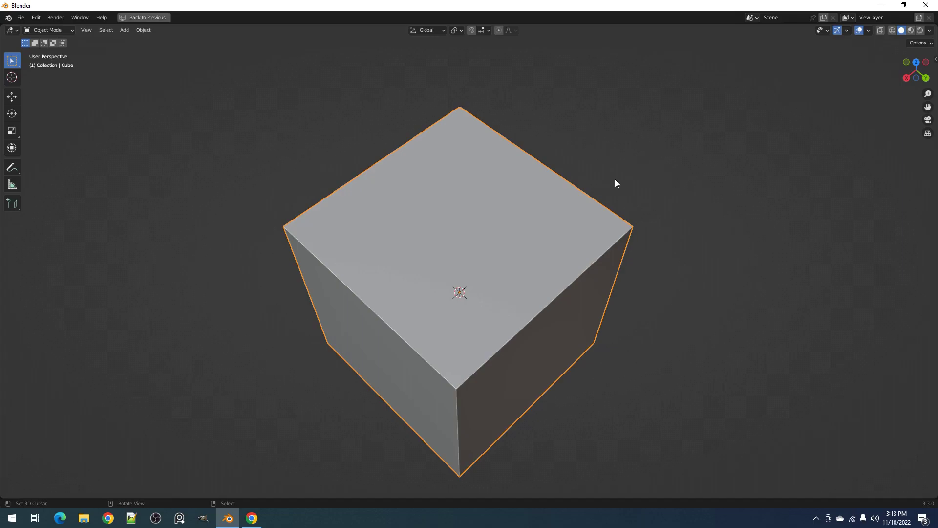
pyautogui.hotkey('ctrl', 'alt', 'x')
pyautogui.click(614, 189)
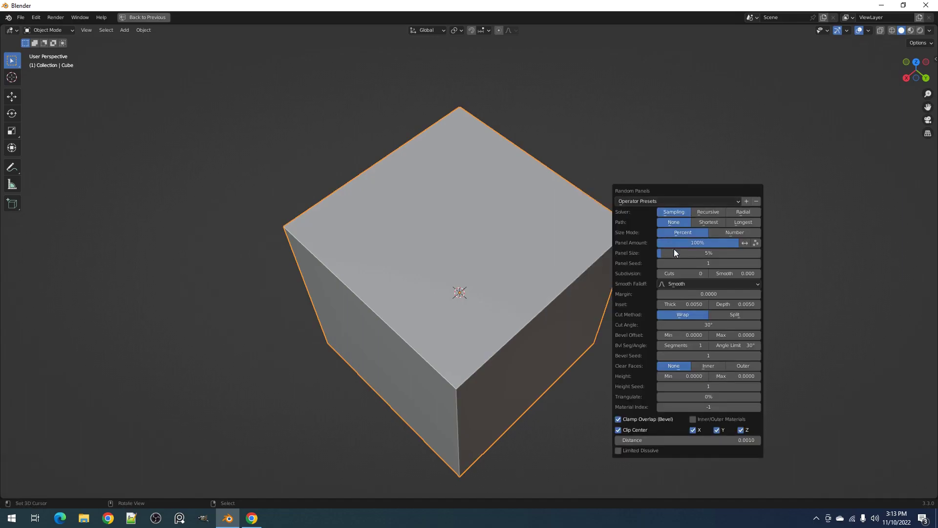
pyautogui.moveTo(682, 271); pyautogui.dragTo(694, 271)
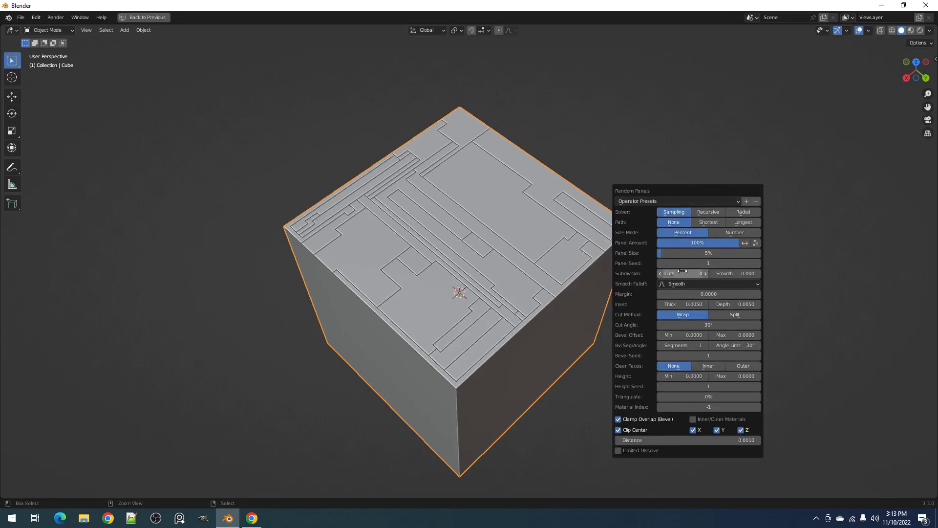
pyautogui.click(744, 211)
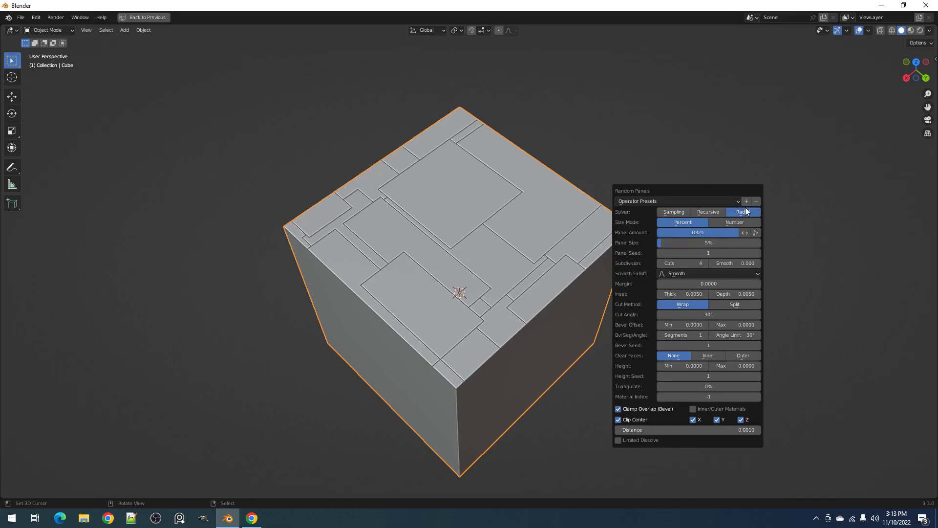